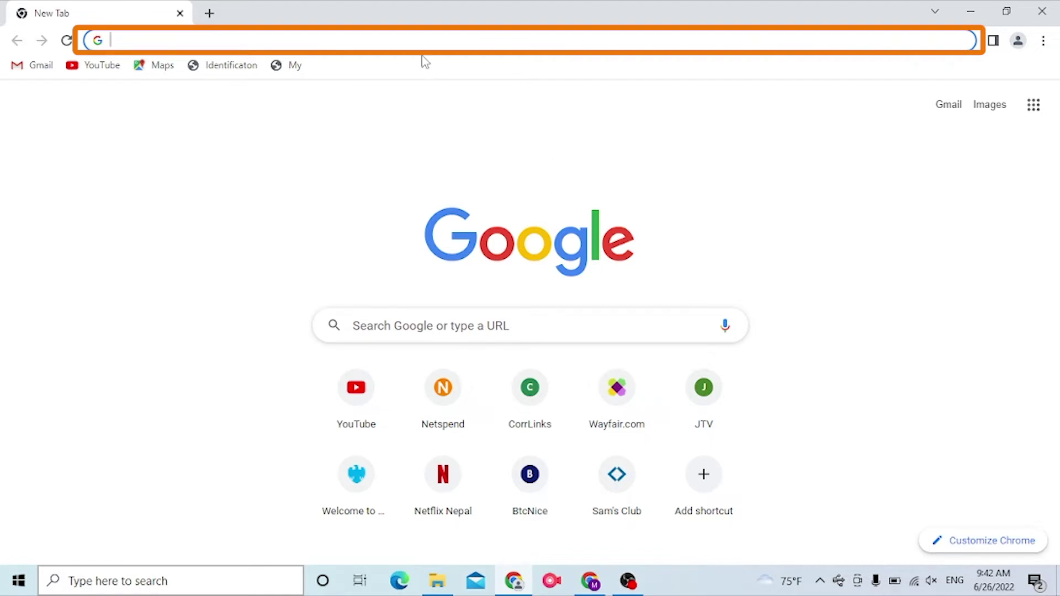
text(c)
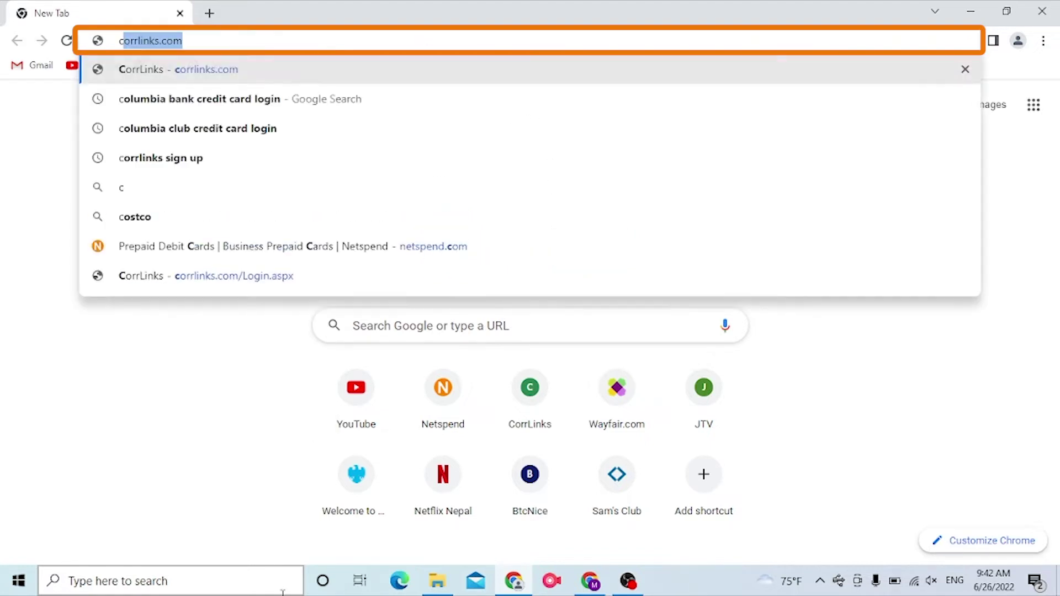
text(olumbia)
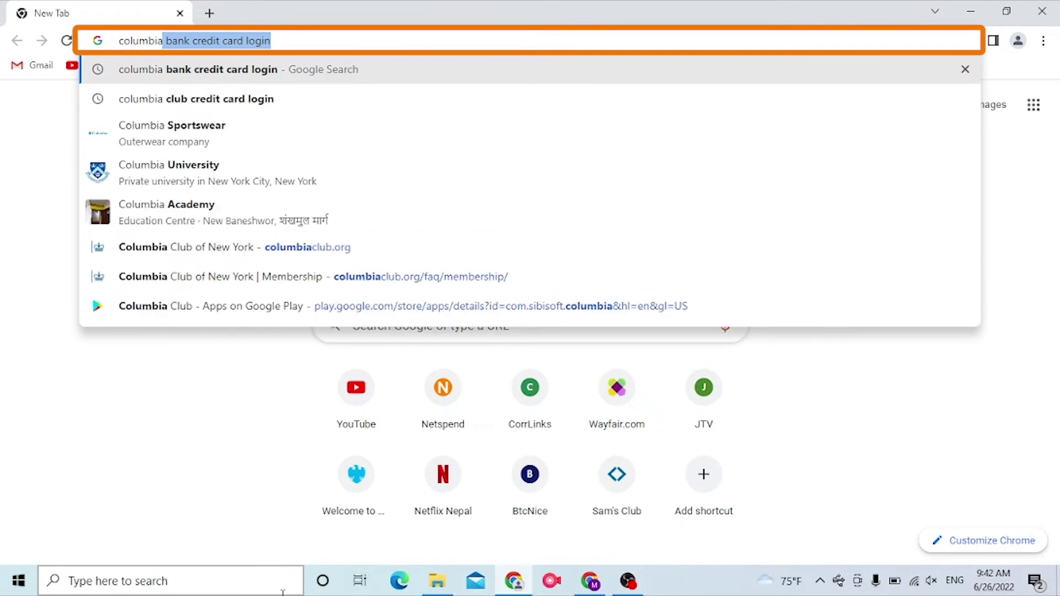
text(bank.com)
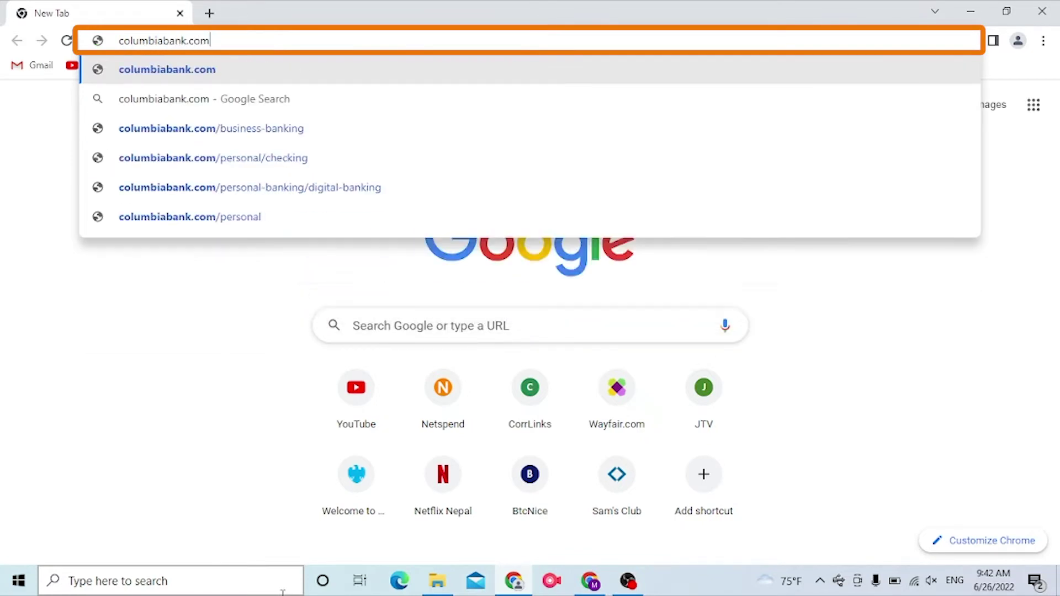
- Load columbiabank.com, then search 'columbia bank credit card login' in a new tab
key(Return)
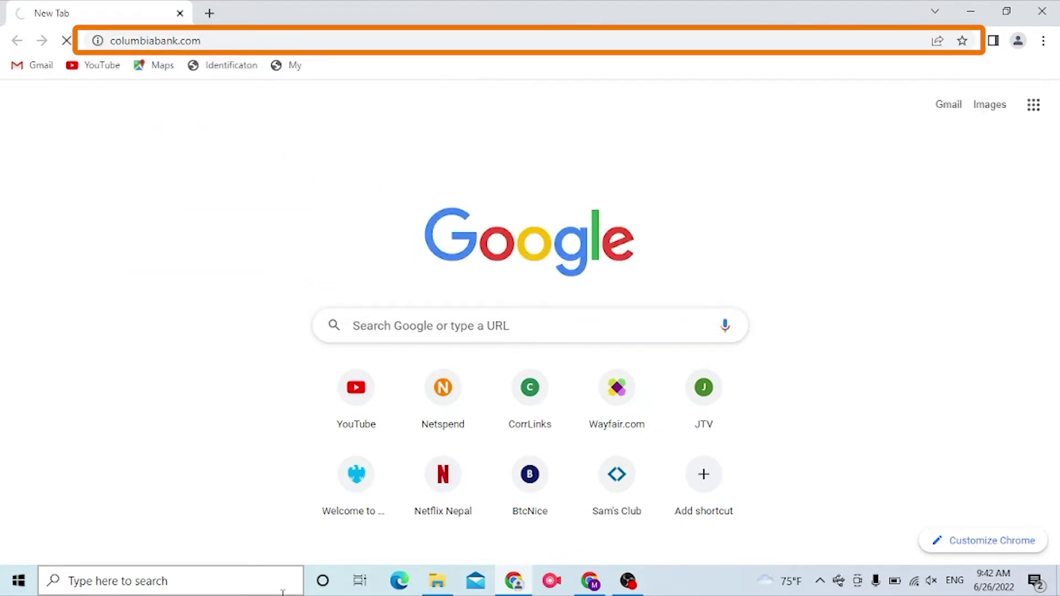
key(ctrl+t)
text(co)
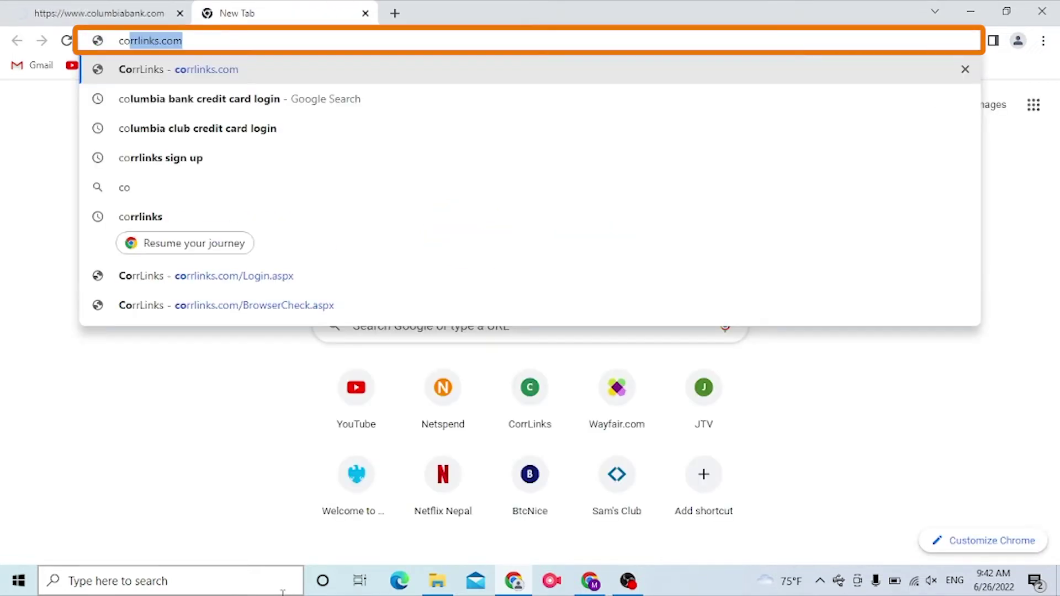
text(un)
key(BackSpace)
key(BackSpace)
text(lum)
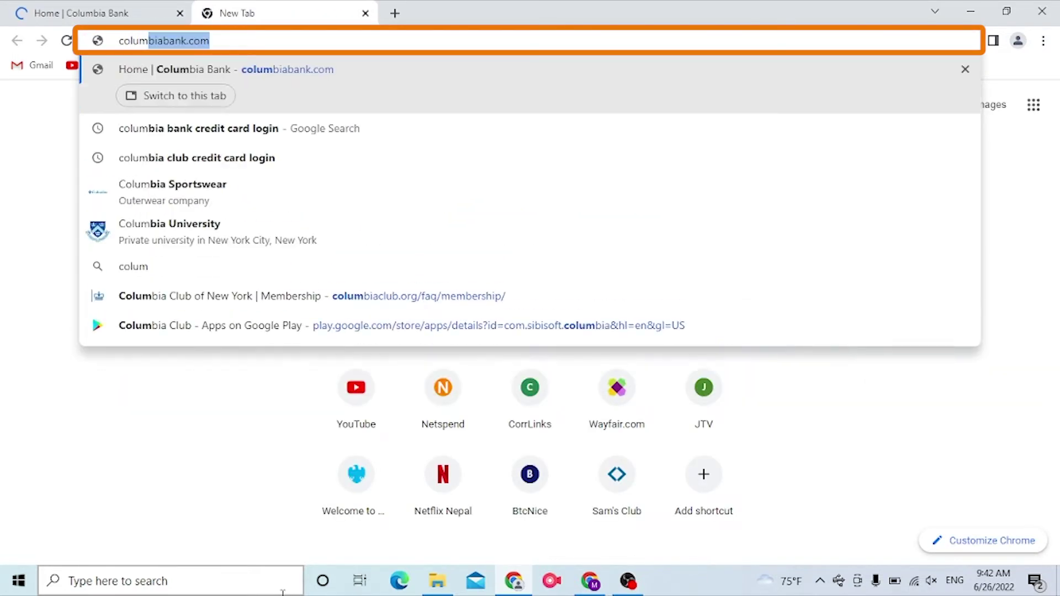
text(bic)
key(BackSpace)
text(a bank)
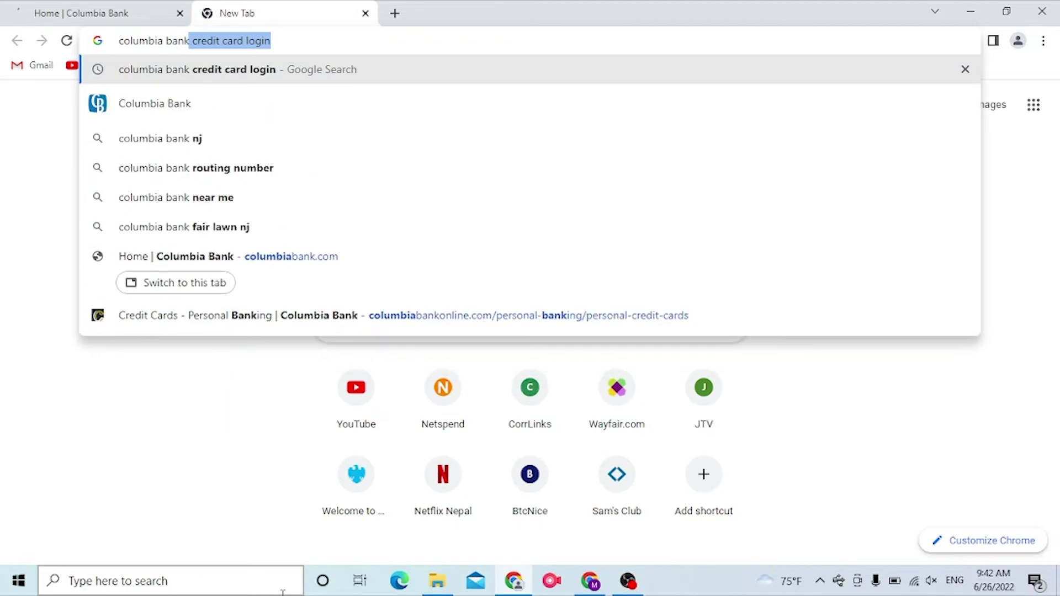
key(Right)
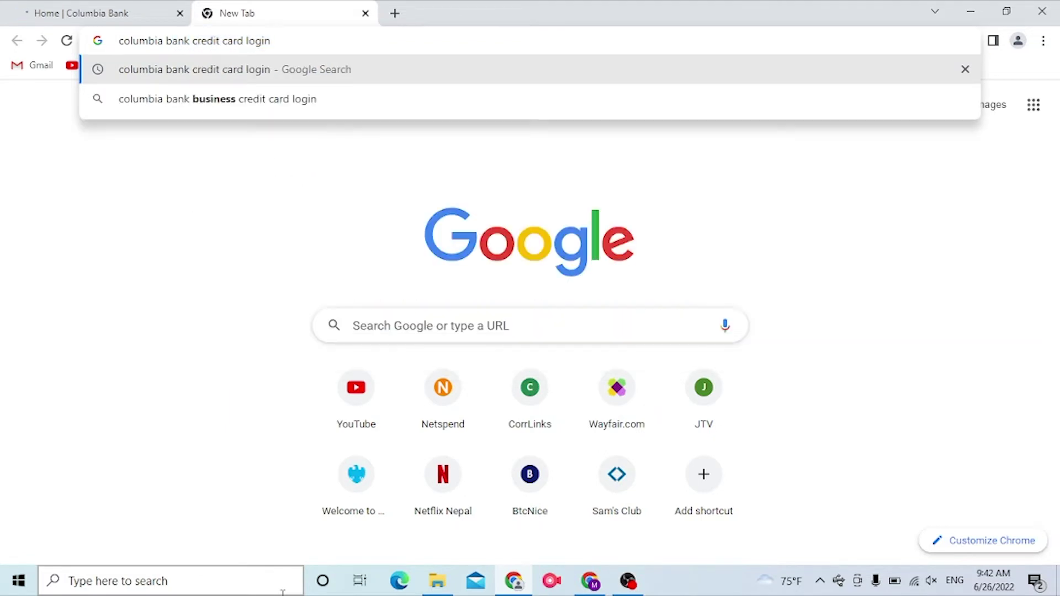
key(Return)
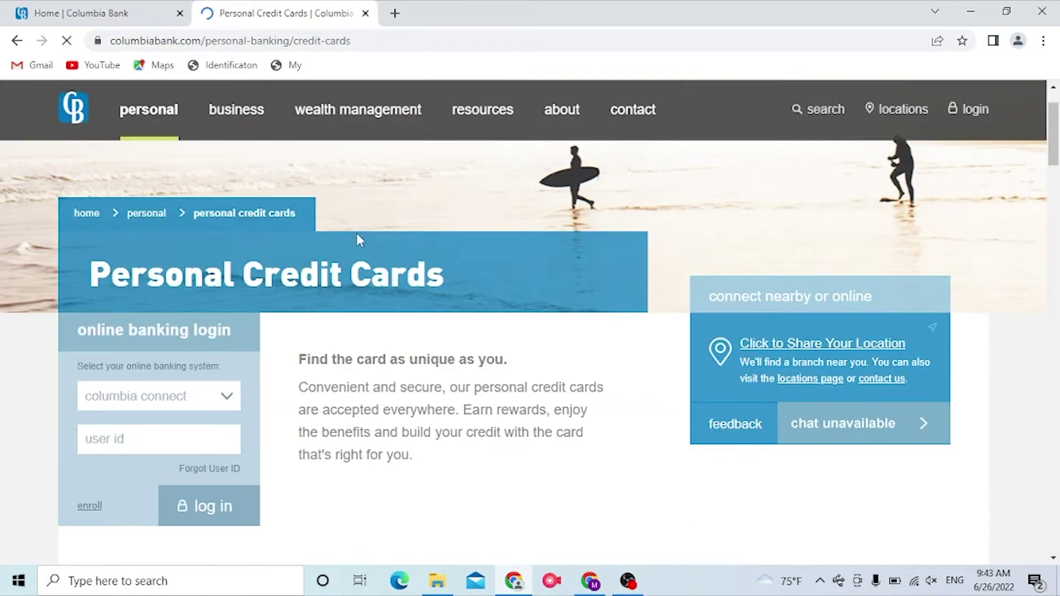
- Flip between the Columbia Bank homepage and Personal Credit Cards tabs, then close the credit cards tab
click(60, 12)
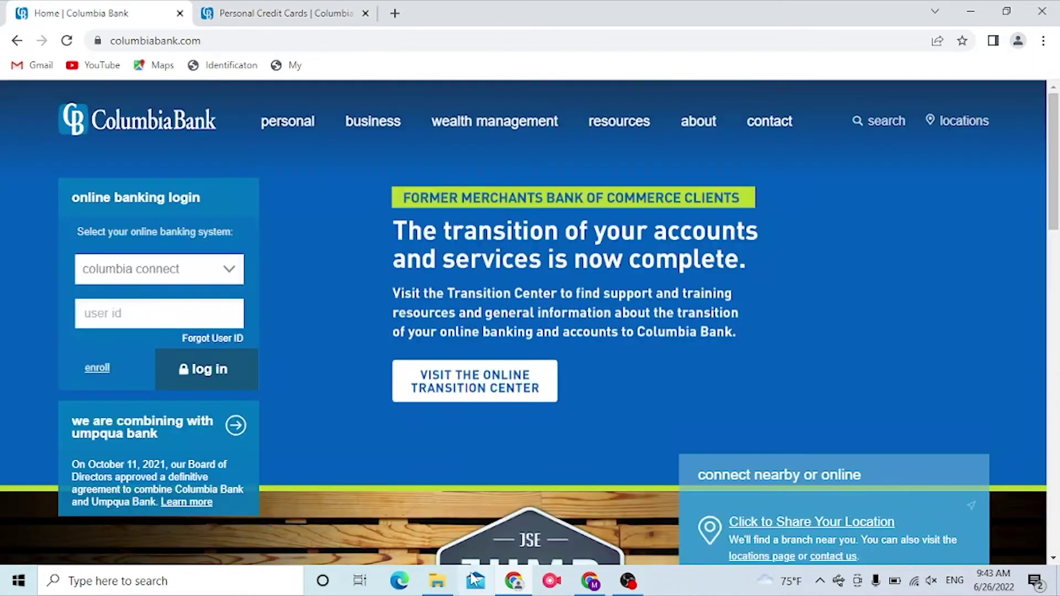
scroll(276, 386, down, 2)
scroll(334, 475, up, 2)
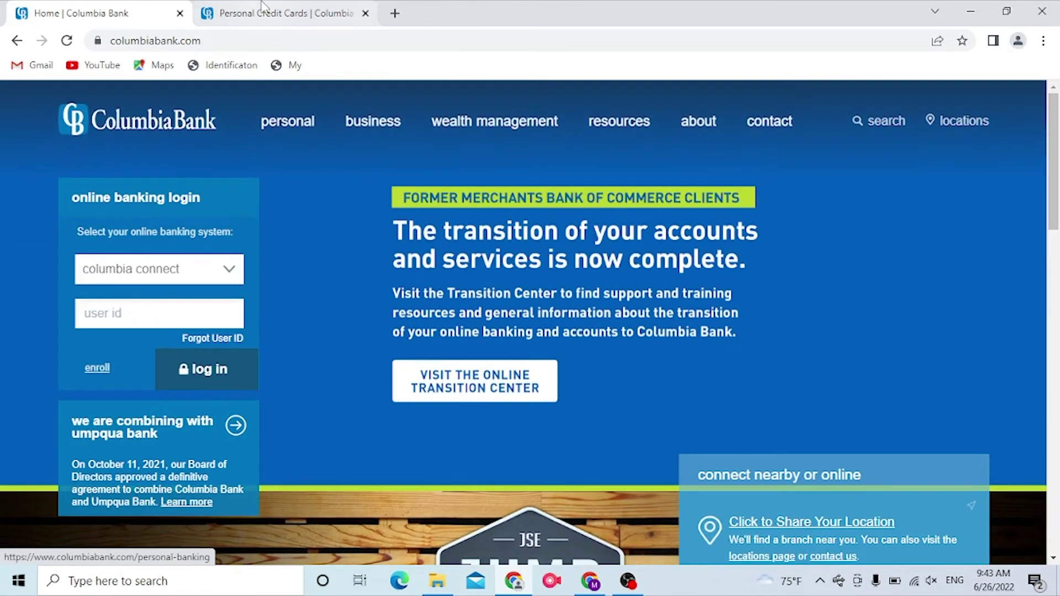
click(264, 9)
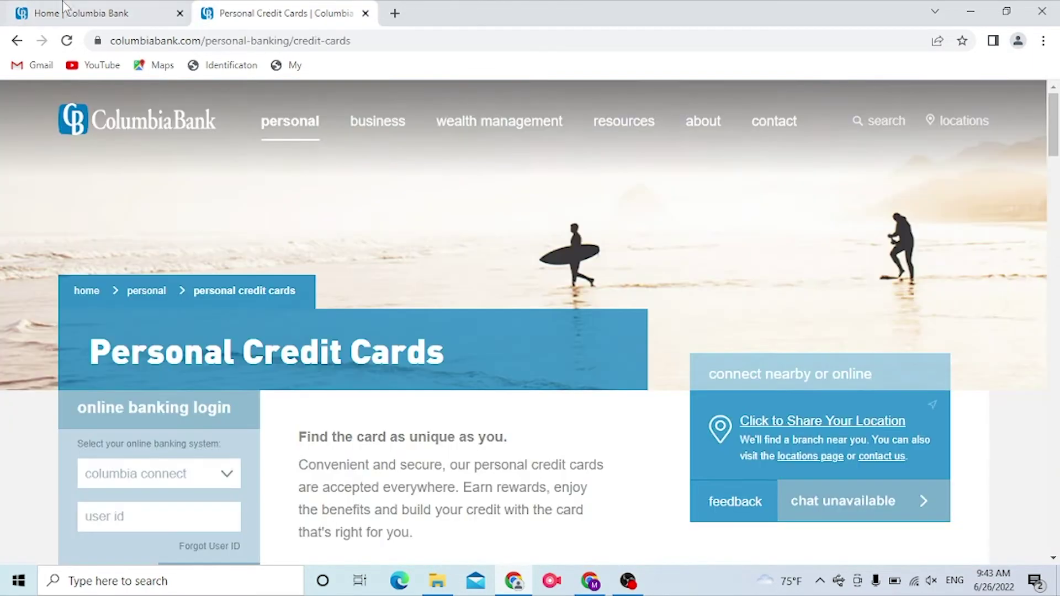
click(122, 7)
click(249, 10)
click(132, 9)
click(239, 9)
click(167, 8)
click(270, 6)
click(365, 13)
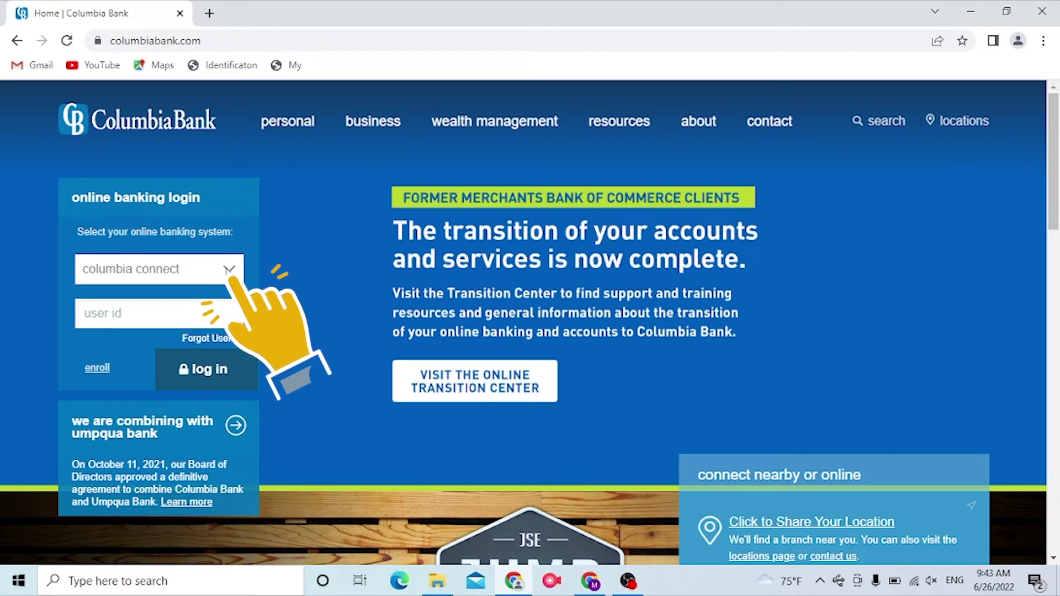
- Change the homepage online banking system from Columbia Connect to credit cards
click(229, 271)
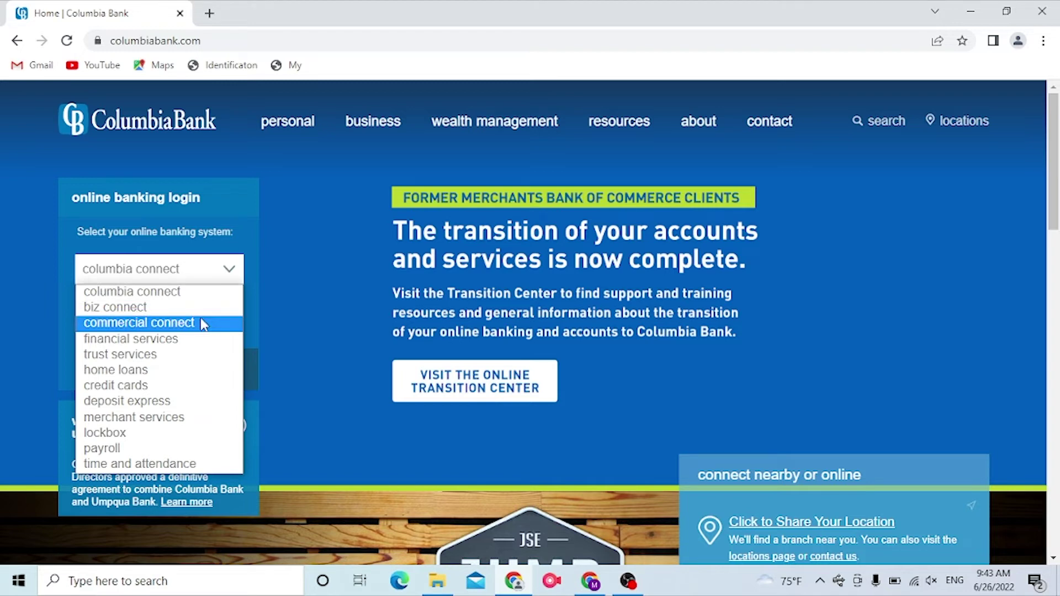
click(141, 389)
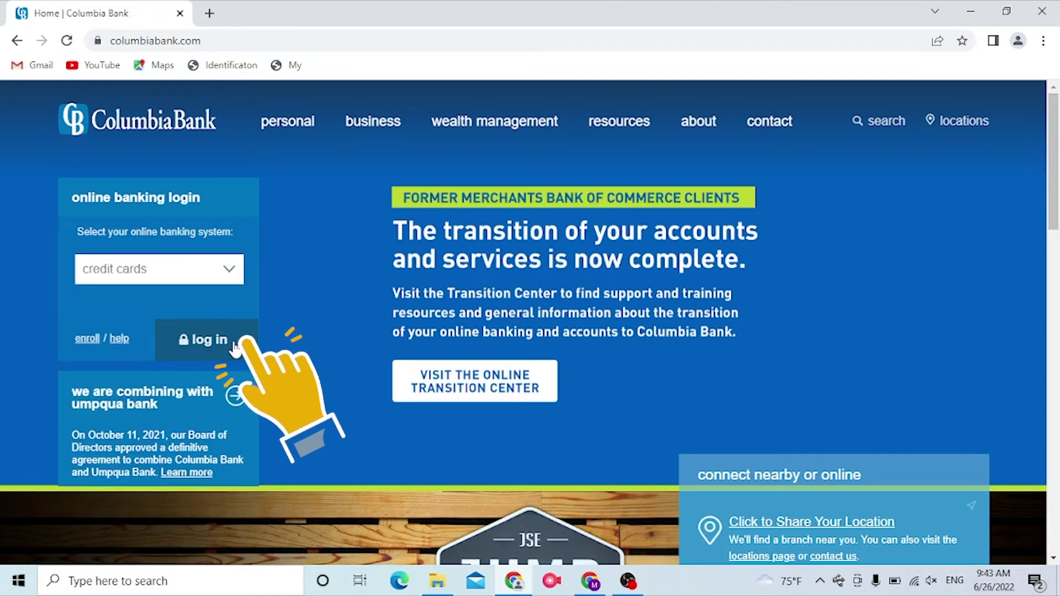
- Submit the credit cards online banking login with the log in button
click(209, 340)
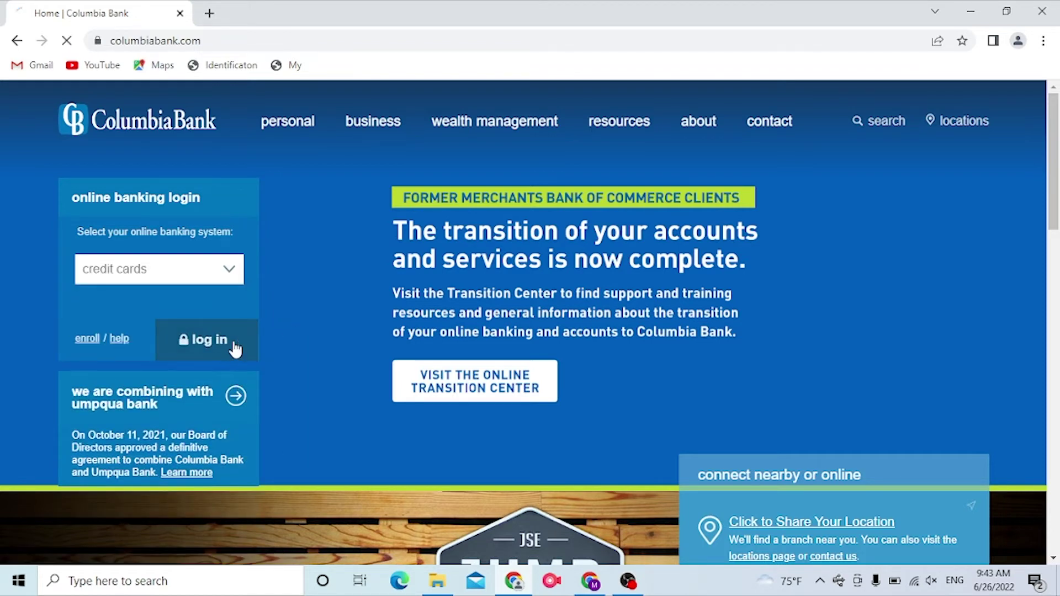